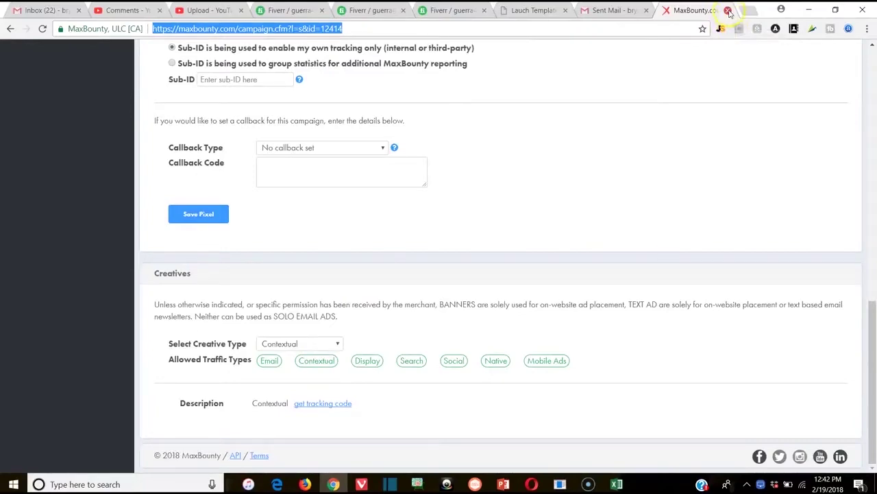
- Open the $10 email blast order from Manage Sales and read its Order Requirements and attached email list
click(407, 11)
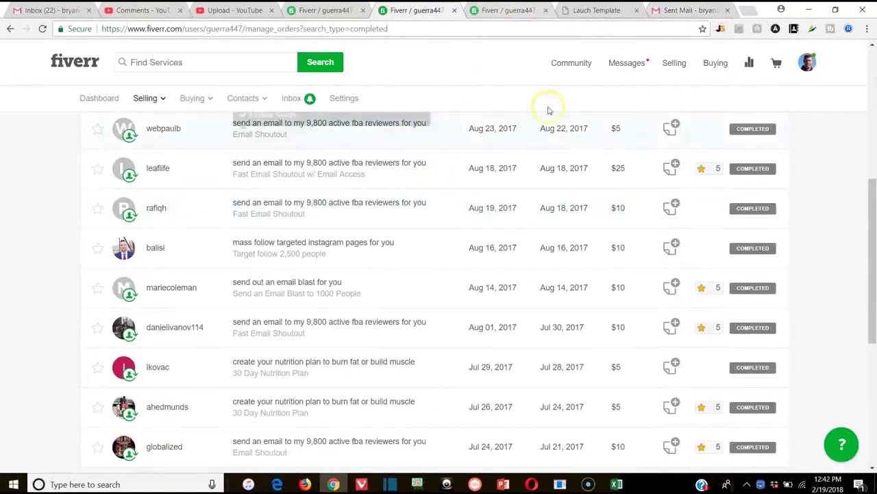
click(520, 12)
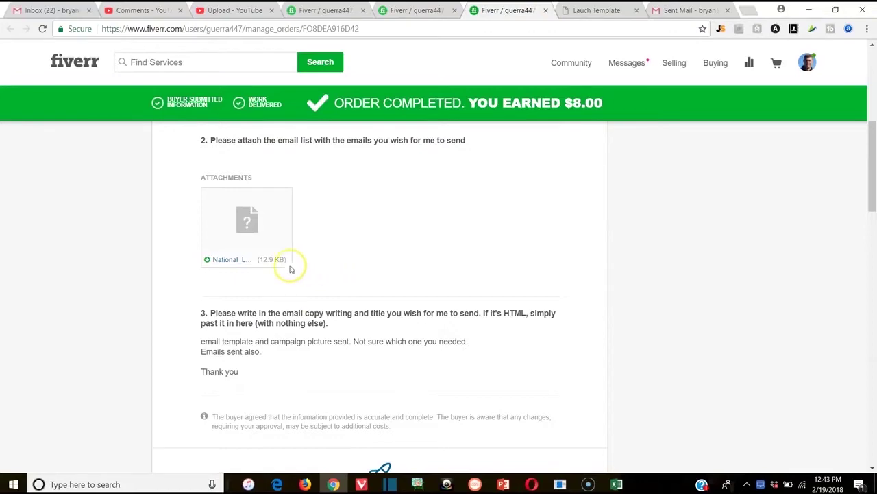
scroll(570, 257, up, 5)
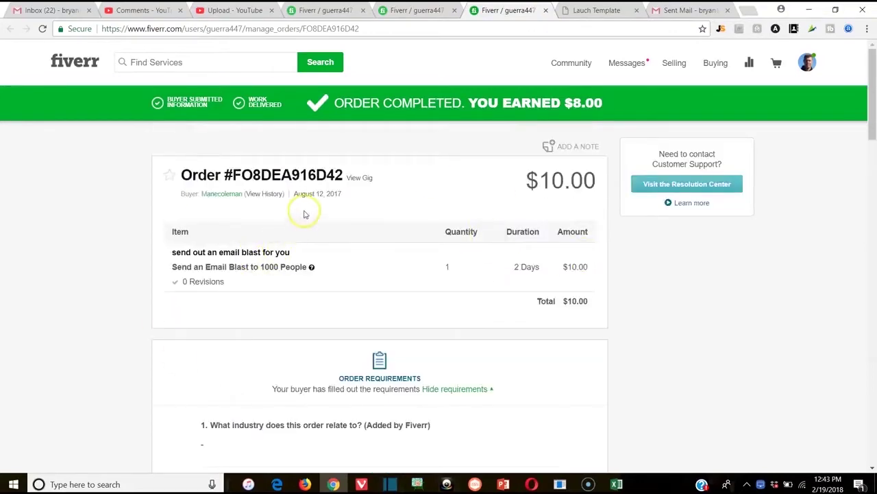
scroll(285, 254, down, 1)
scroll(285, 255, down, 4)
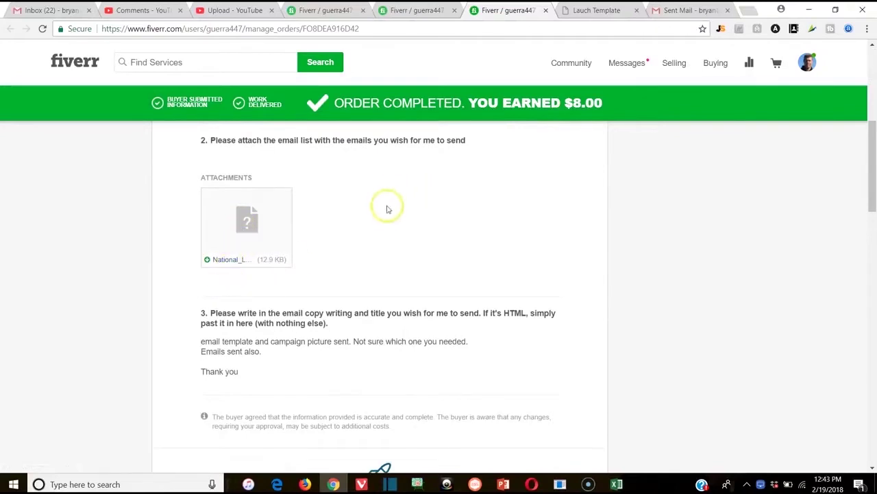
scroll(248, 257, up, 1)
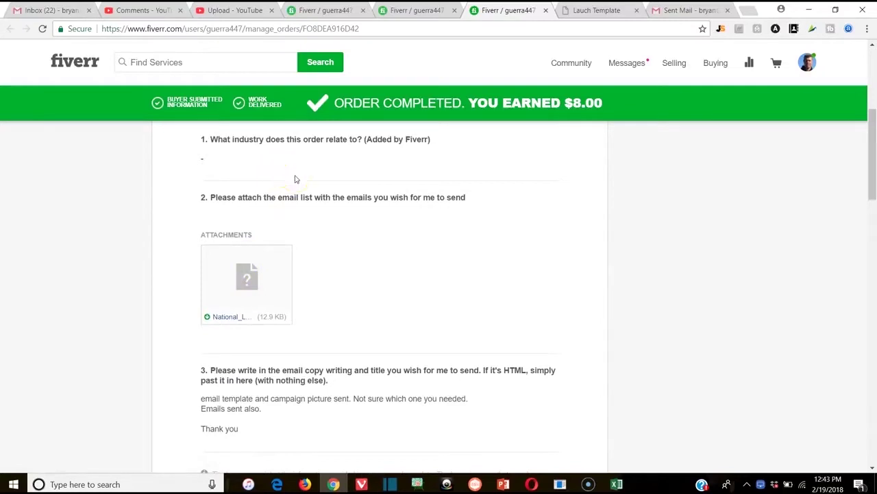
scroll(291, 194, up, 4)
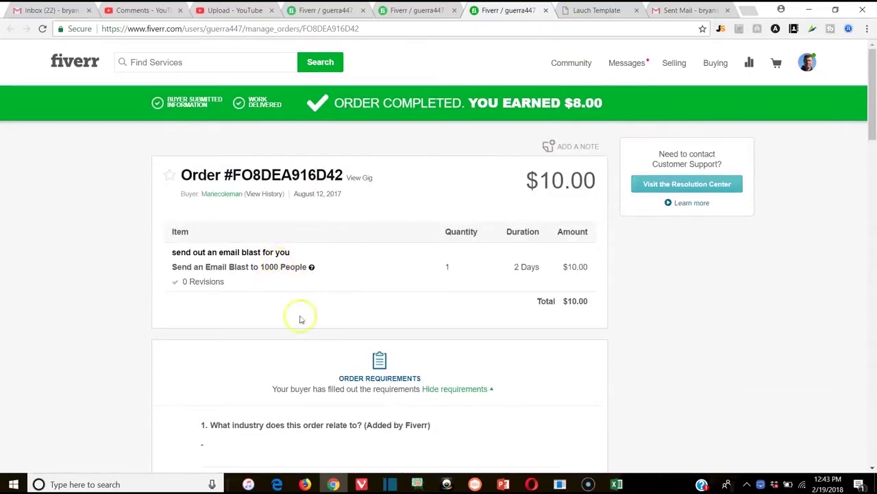
scroll(446, 219, down, 4)
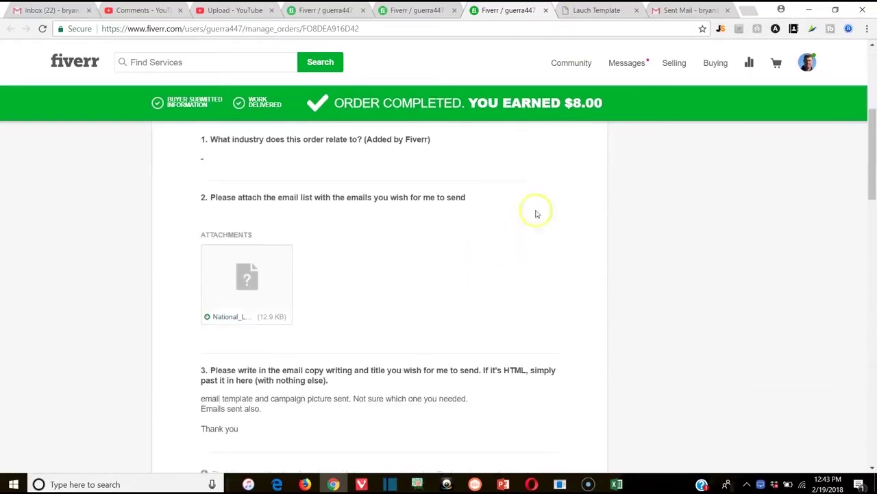
click(676, 17)
- Check the empty Gmail new message body, then go back to the Fiverr email blast order
click(626, 315)
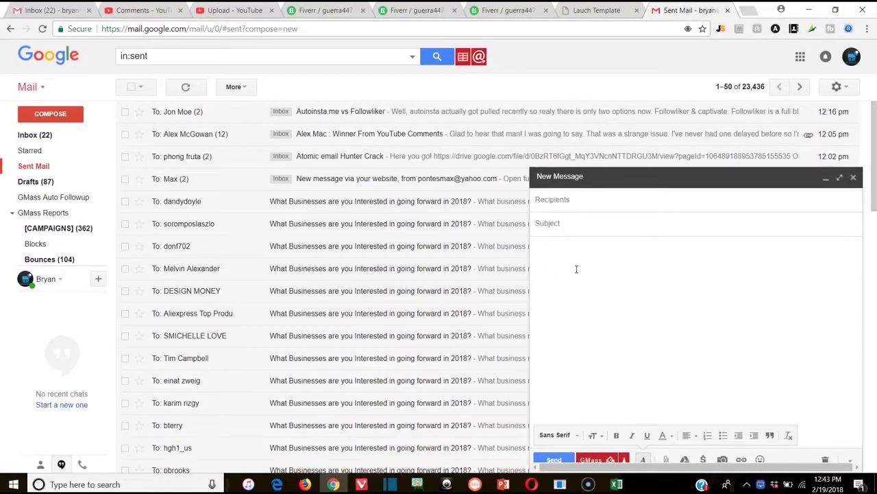
click(507, 11)
- Download the National_Launch_template_.html attachment and view it as the rendered launch email
scroll(425, 261, up, 3)
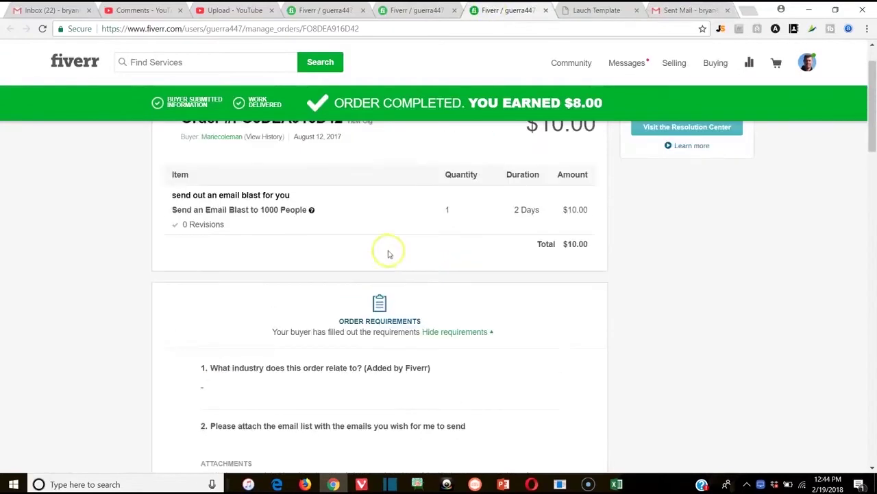
scroll(281, 229, up, 1)
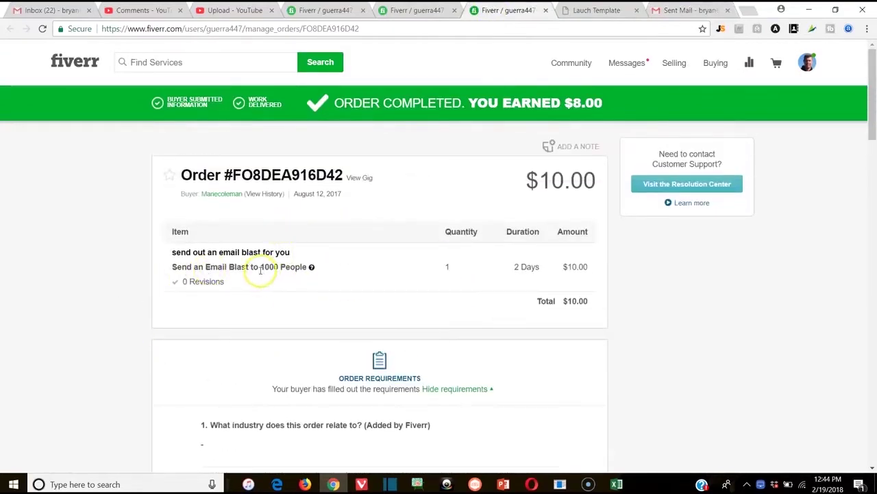
scroll(288, 316, down, 6)
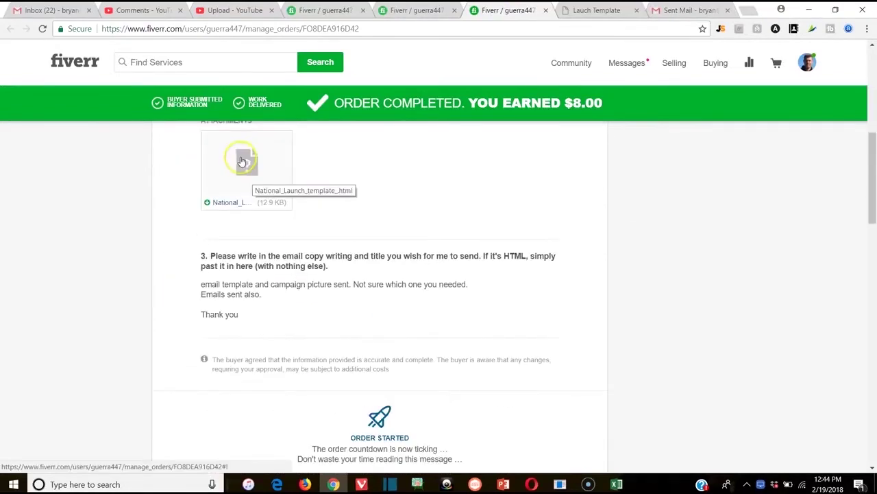
click(242, 160)
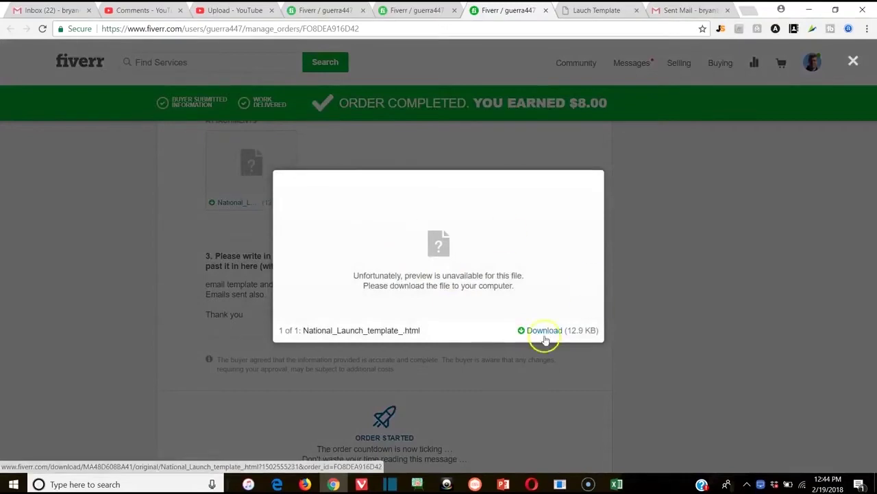
click(688, 266)
click(617, 10)
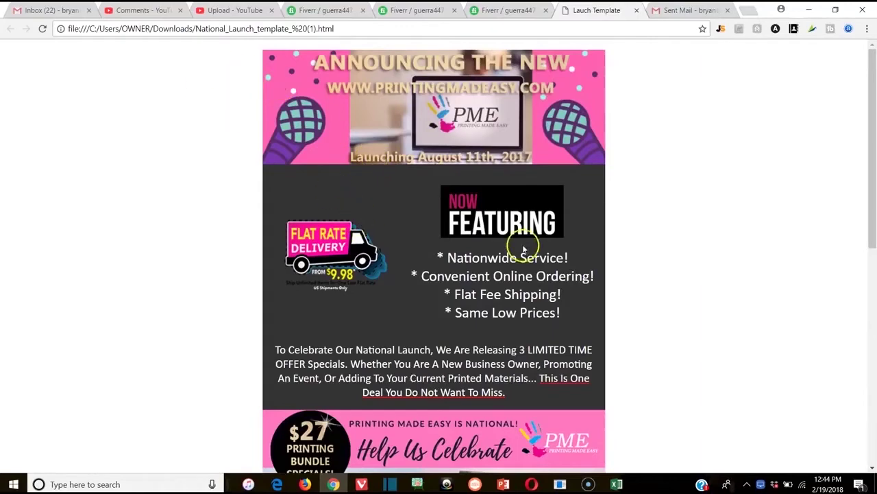
- Scroll through the rendered Printing Made Easy launch email, then open its page source
scroll(509, 256, down, 4)
scroll(589, 319, down, 3)
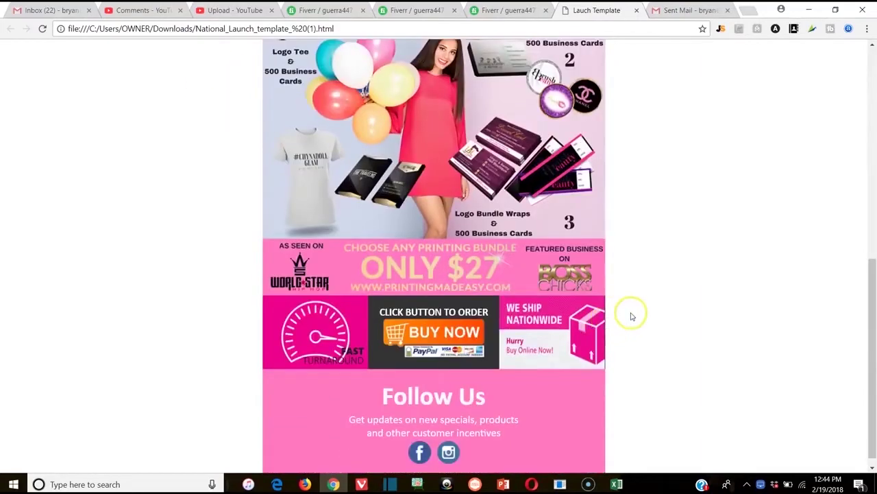
scroll(615, 345, up, 7)
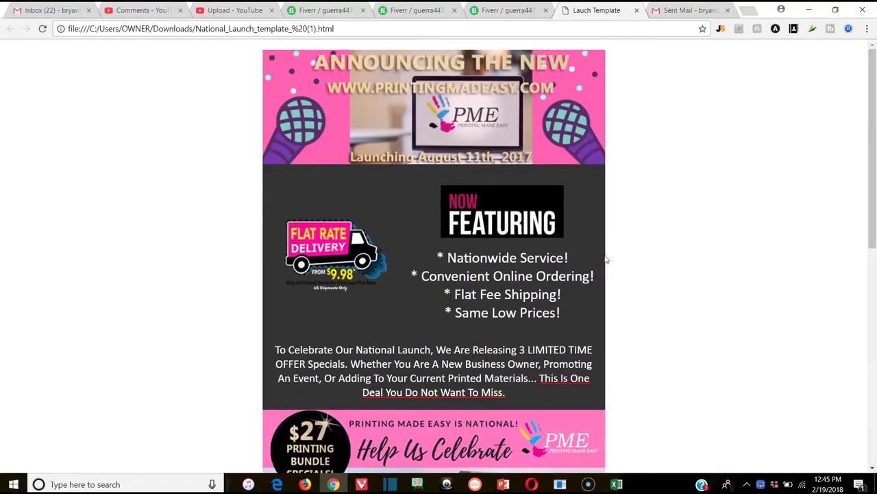
right_click(519, 239)
right_click(403, 292)
click(432, 405)
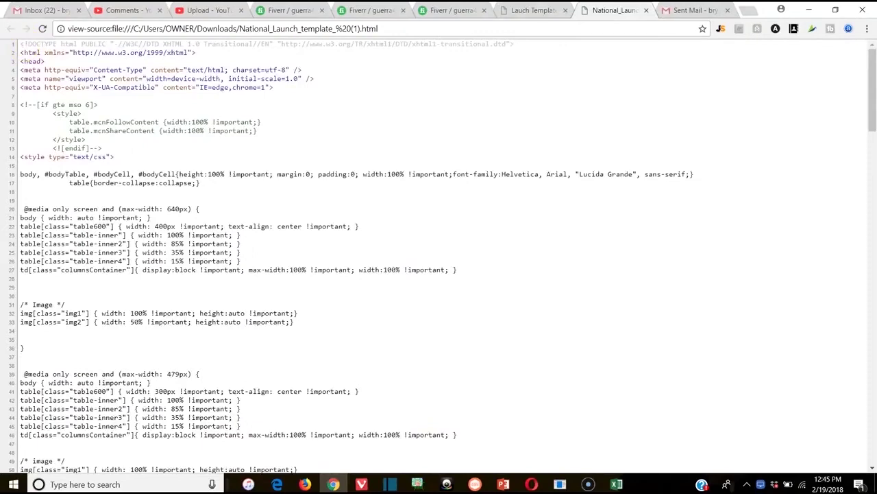
- Glance back at the rendered launch template, then return to its HTML source tab
key(ctrl+shift+Tab)
right_click(412, 239)
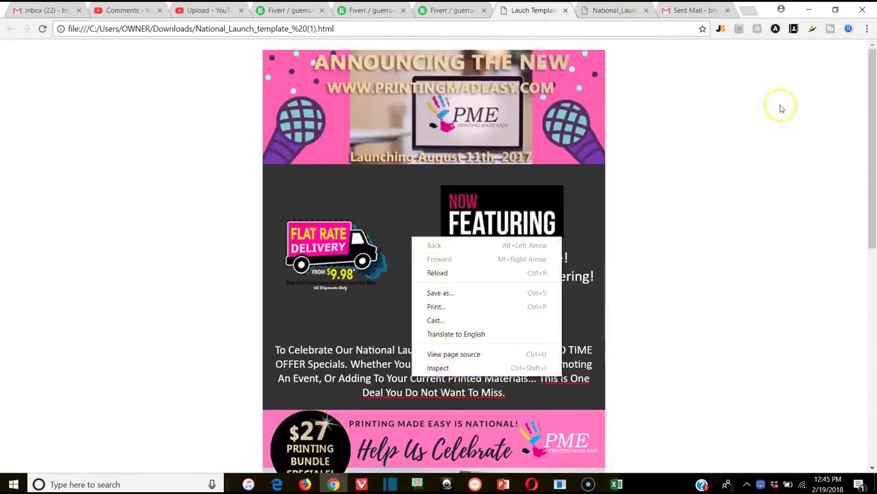
click(754, 103)
click(612, 10)
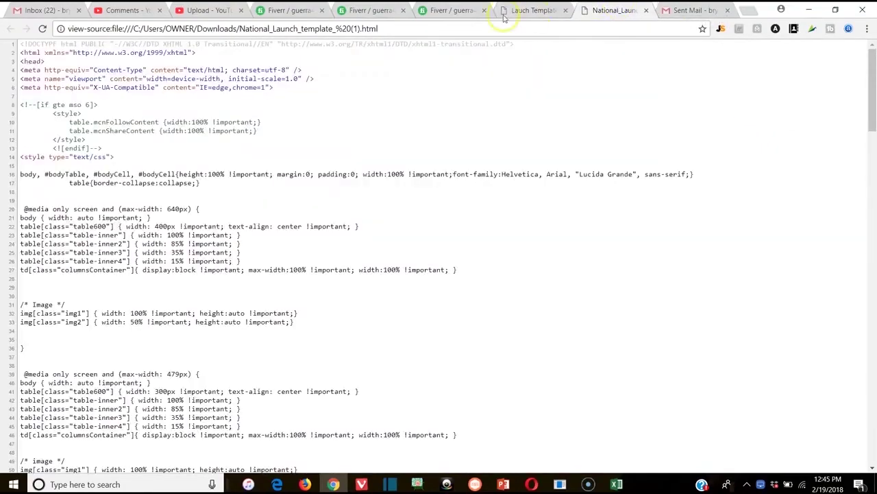
- Select the launch template's entire HTML source and copy it
scroll(129, 284, down, 15)
scroll(129, 285, up, 12)
scroll(112, 329, up, 3)
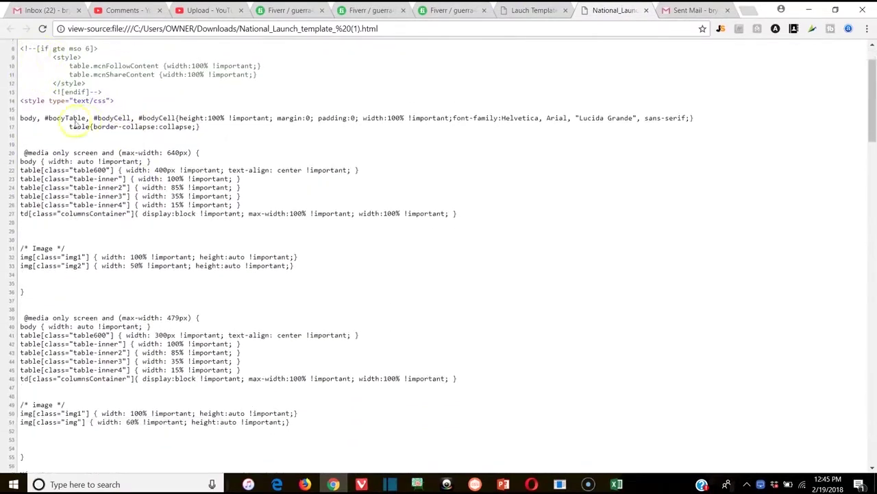
scroll(80, 122, up, 2)
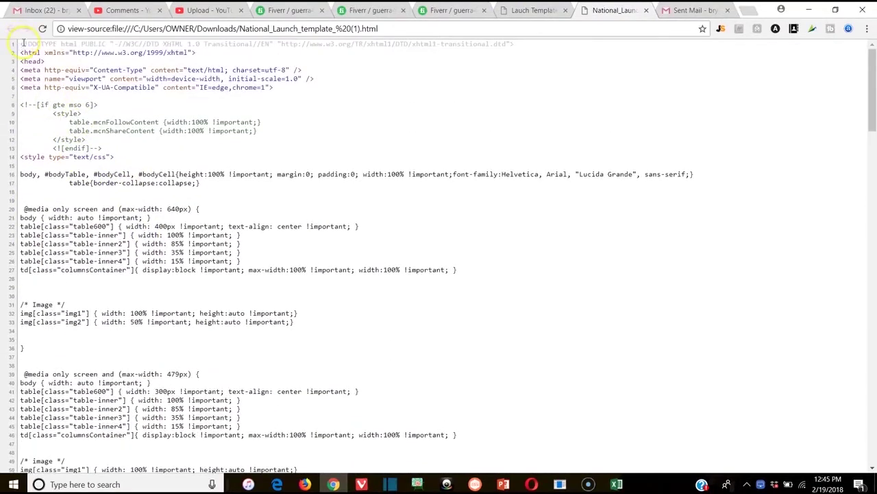
drag(20, 43, 144, 476)
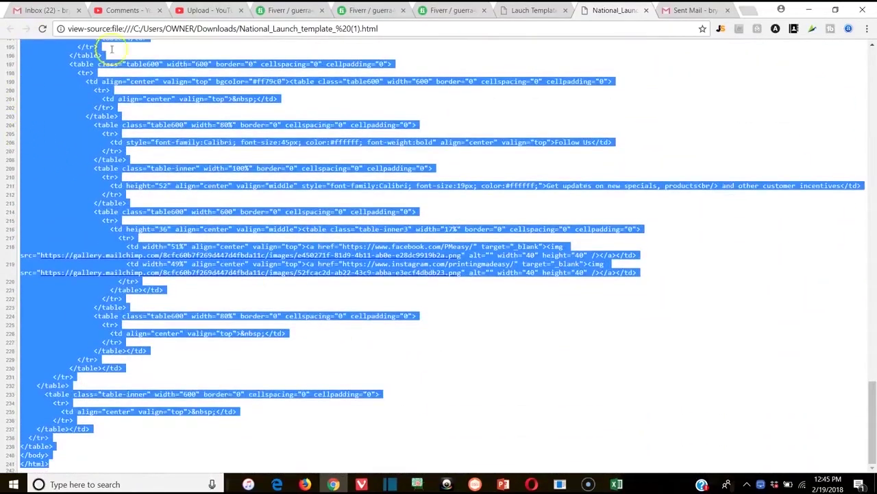
right_click(90, 200)
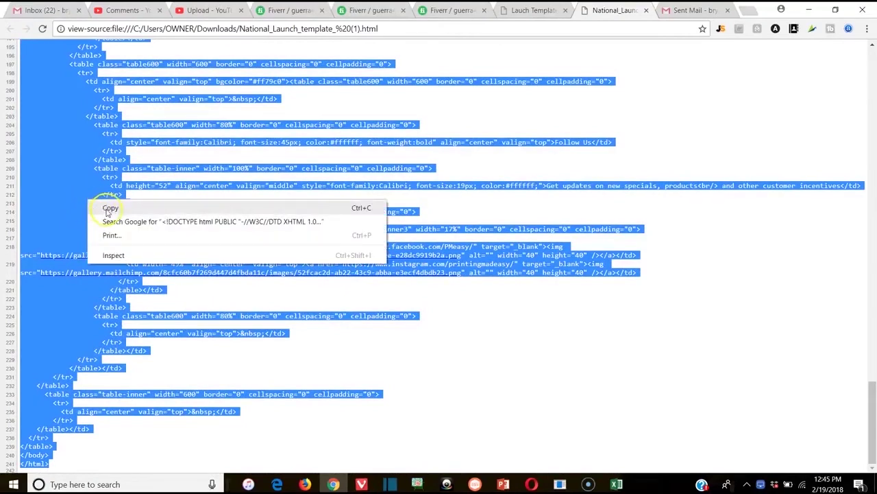
click(110, 209)
click(532, 11)
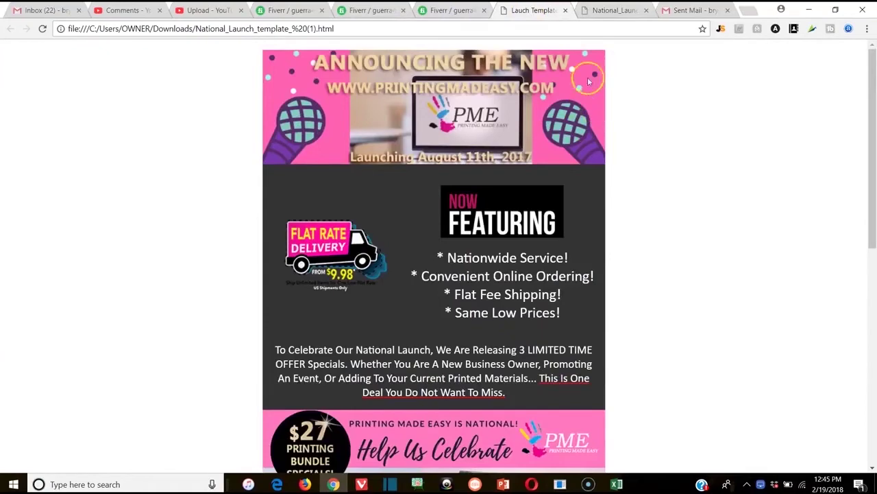
- Back in the Gmail draft, select the placeholder asterisks in the message body
click(689, 10)
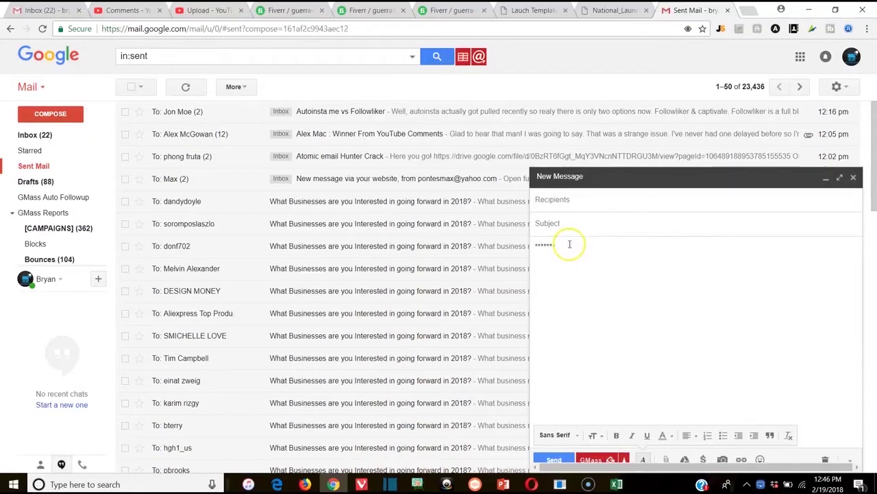
click(561, 247)
drag(556, 246, 536, 246)
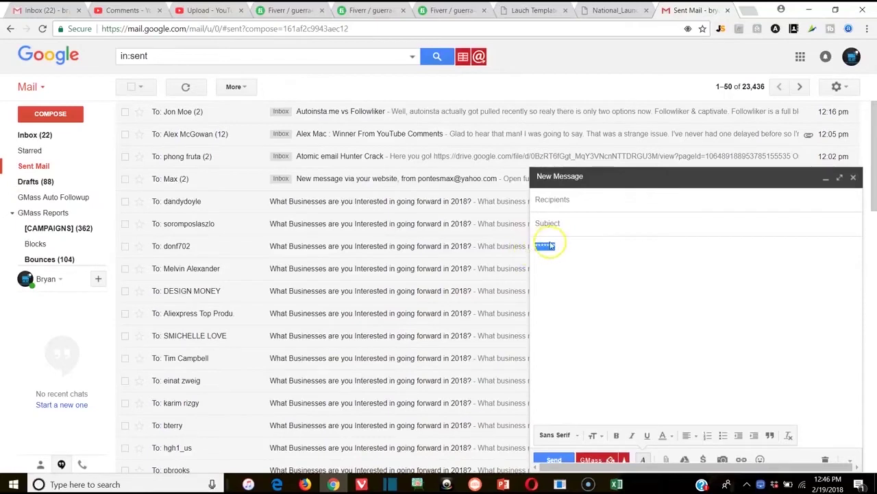
- Through Inspect's Edit as HTML, paste the launch email HTML over the body's placeholder asterisks
right_click(535, 241)
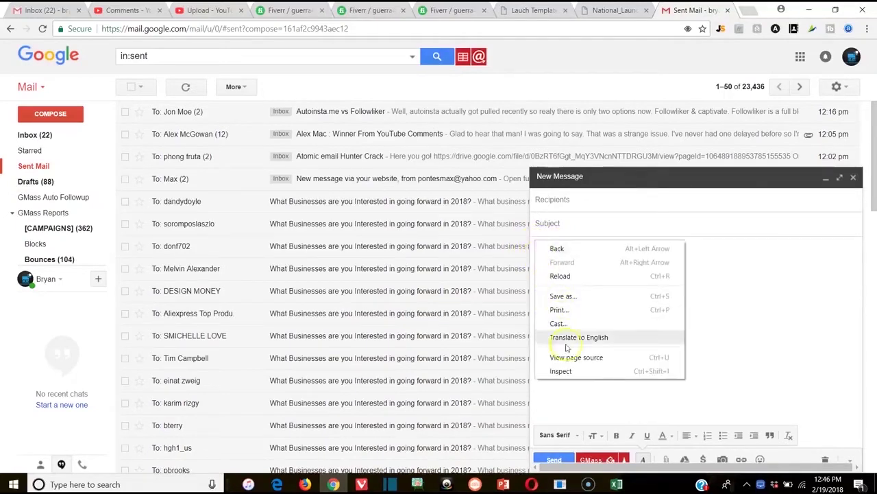
click(561, 371)
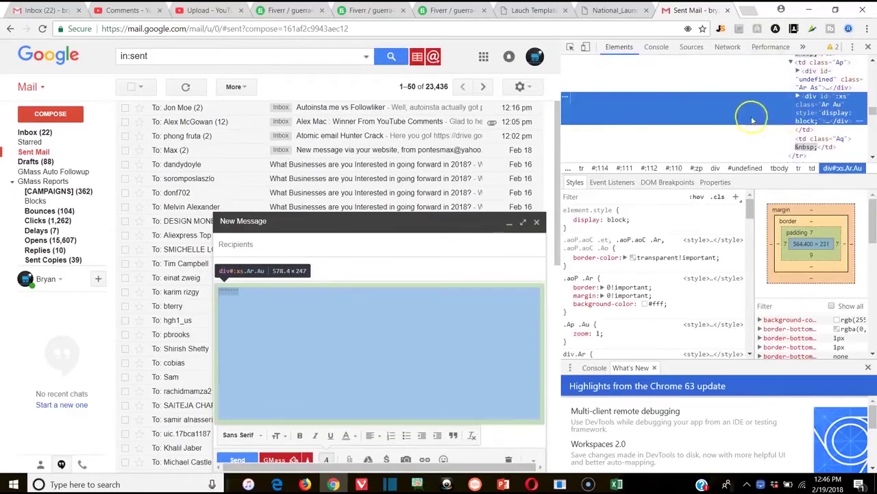
right_click(821, 104)
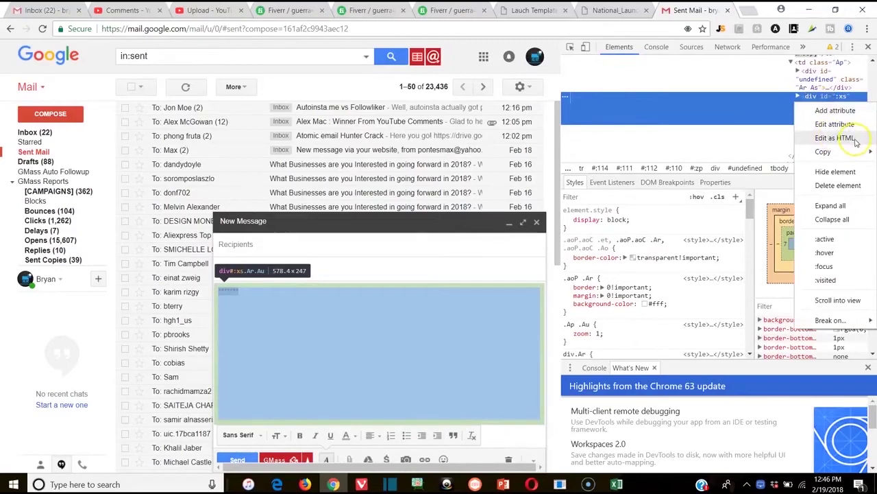
click(853, 139)
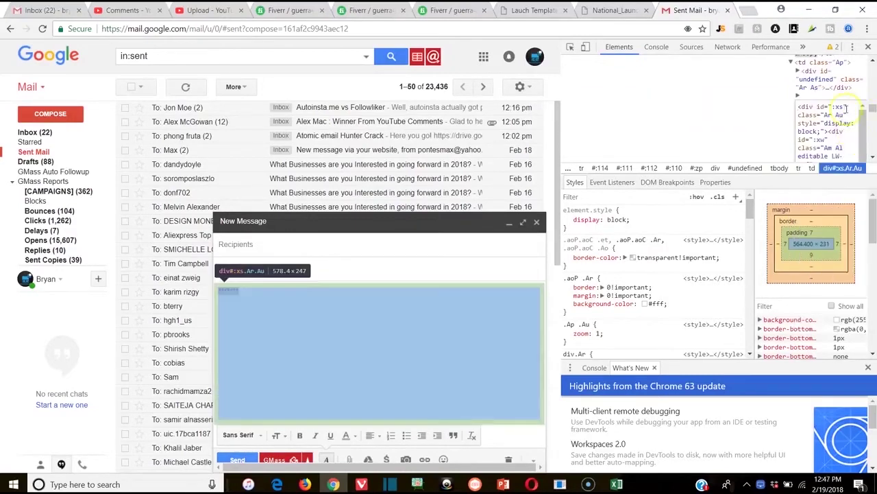
scroll(836, 133, down, 3)
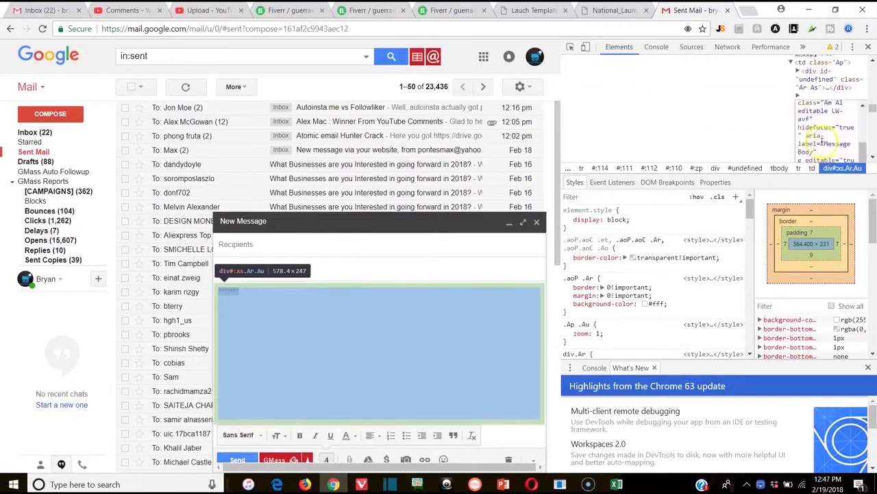
scroll(831, 124, down, 3)
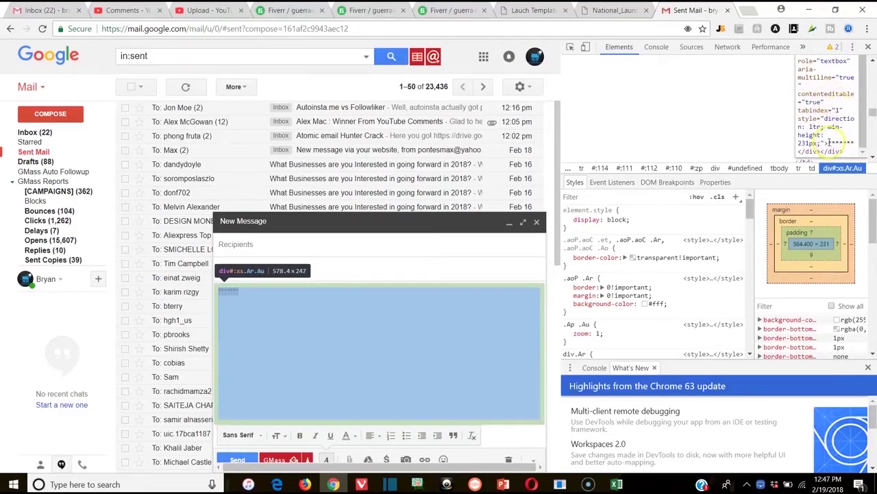
drag(829, 142, 853, 144)
key(ctrl+v)
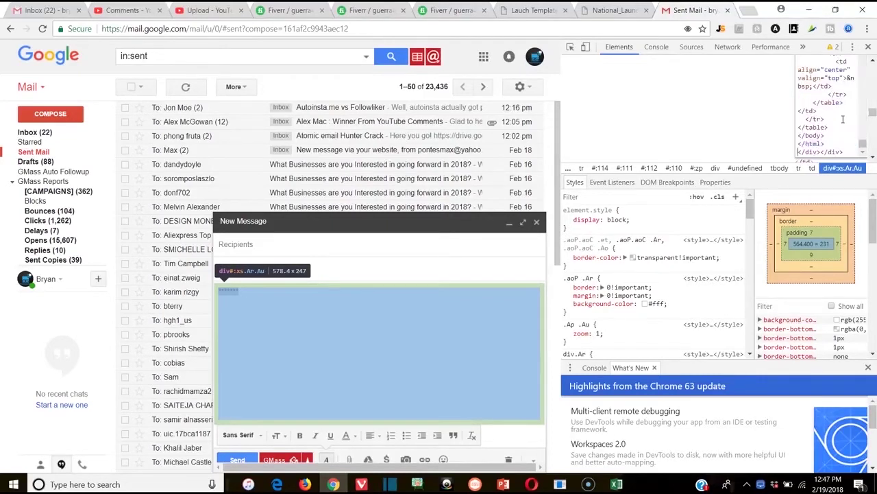
click(648, 212)
- Save and close the draft, then start a fresh blank message
scroll(337, 295, down, 6)
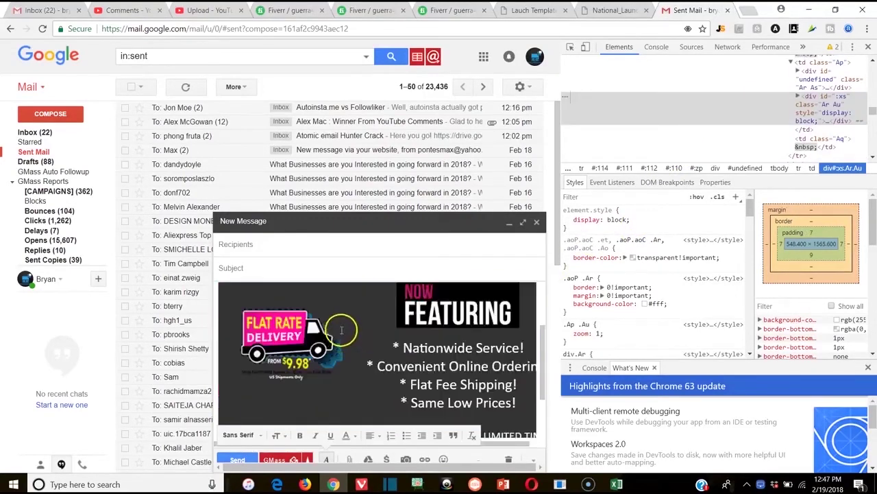
click(853, 115)
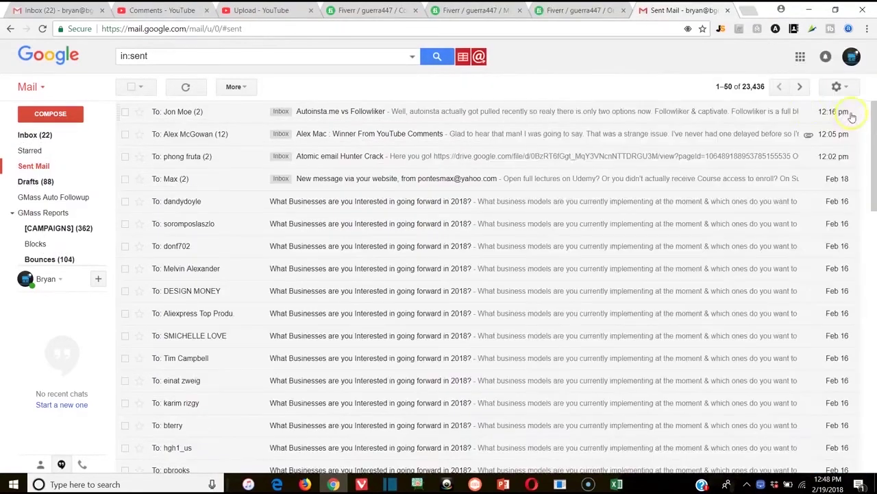
click(48, 114)
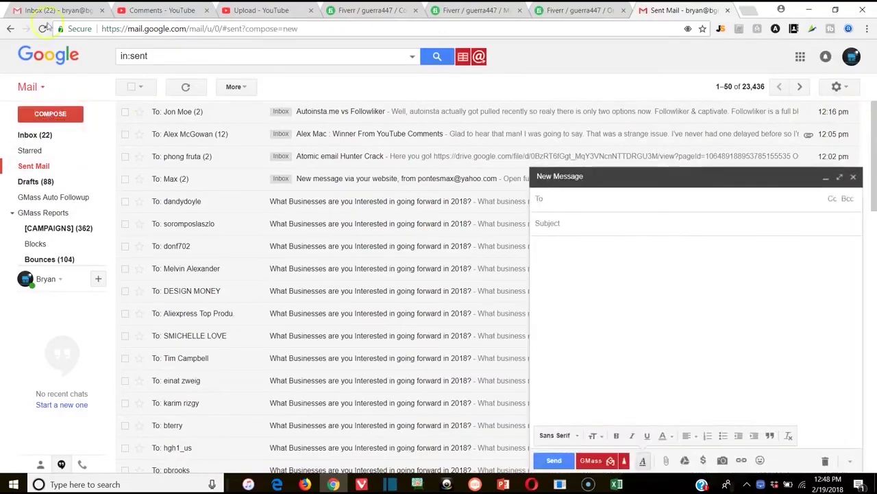
- Reveal and copy the HTML of the 'How a Ninja Changed my Life' swipe email in ClickFunnels
click(277, 484)
scroll(199, 161, up, 4)
scroll(199, 160, down, 2)
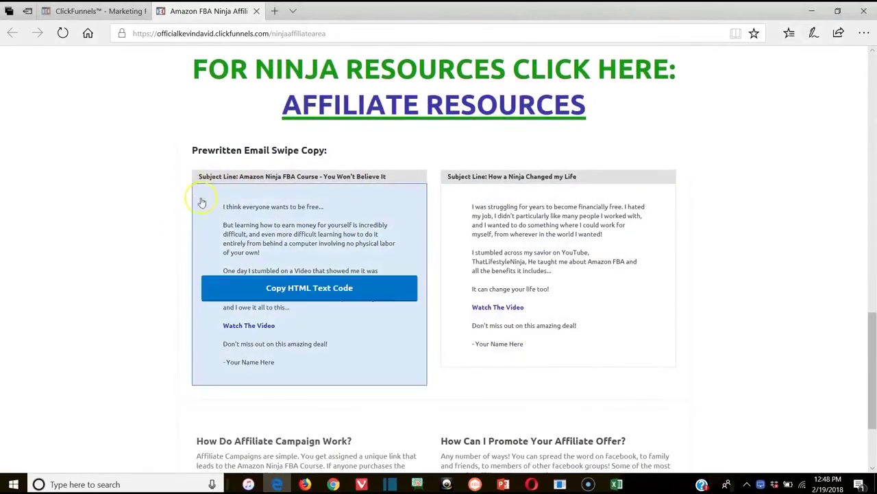
mouse_move(230, 274)
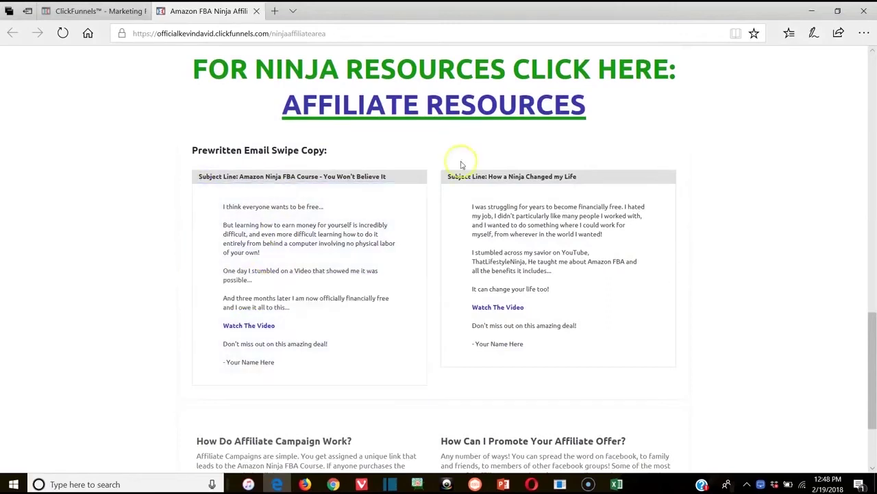
mouse_move(563, 293)
mouse_move(332, 290)
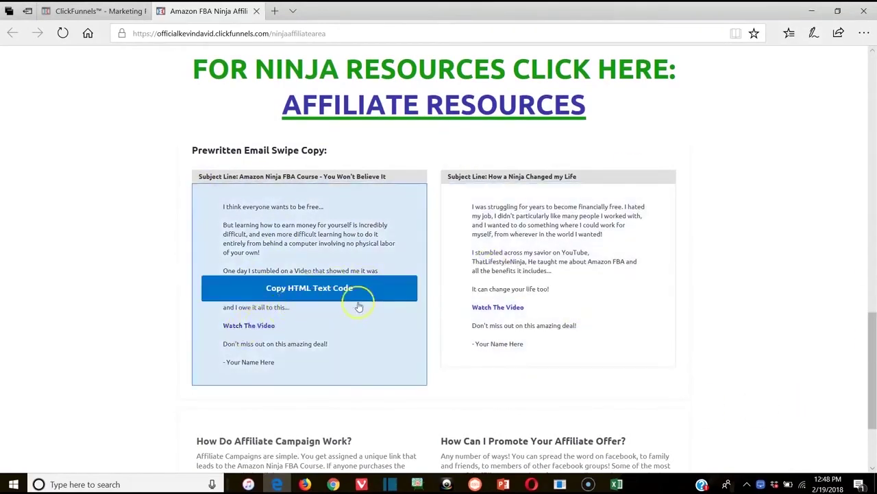
mouse_move(526, 239)
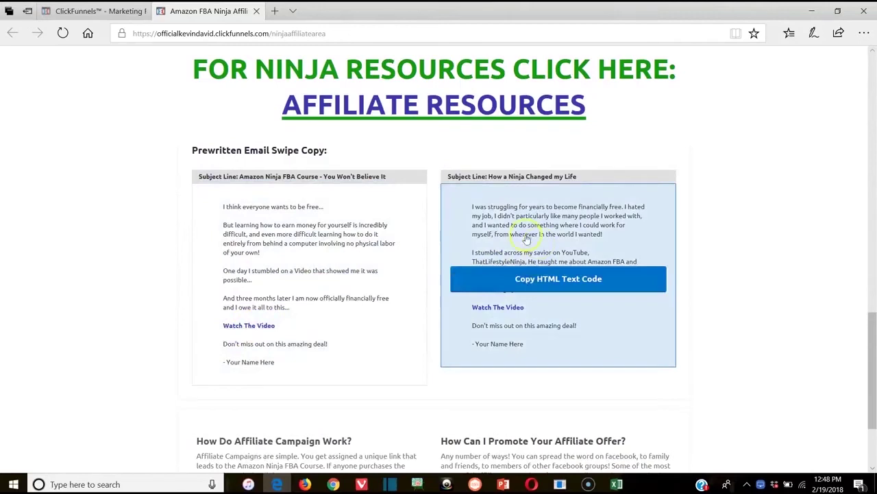
click(509, 289)
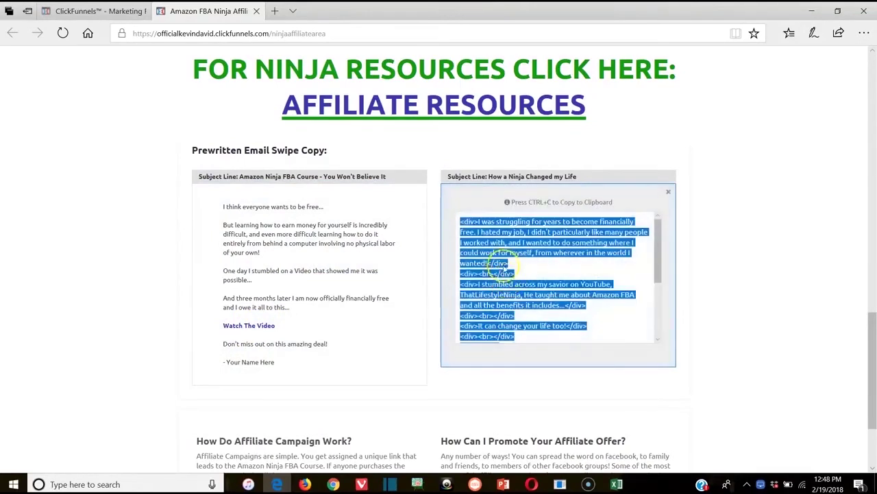
right_click(517, 248)
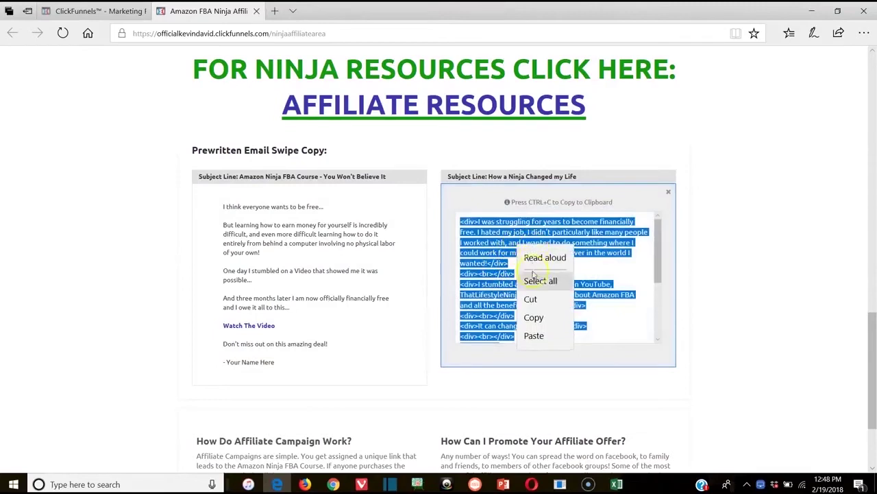
click(534, 319)
click(760, 239)
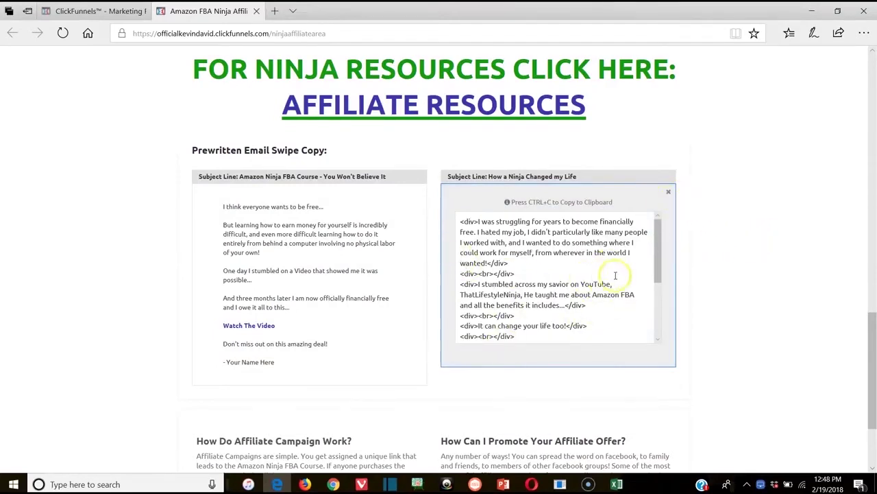
- Pass through the earnings dashboard and Udemy Email List, ending on Gmail's new message
click(95, 11)
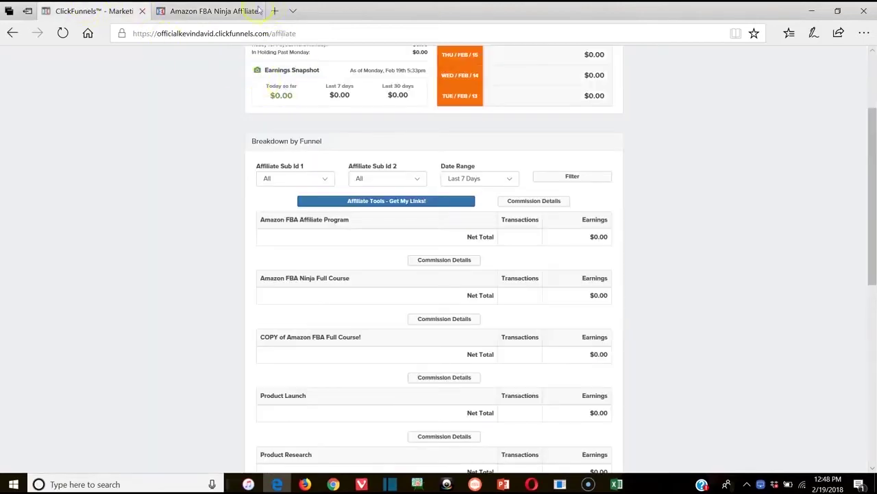
click(221, 10)
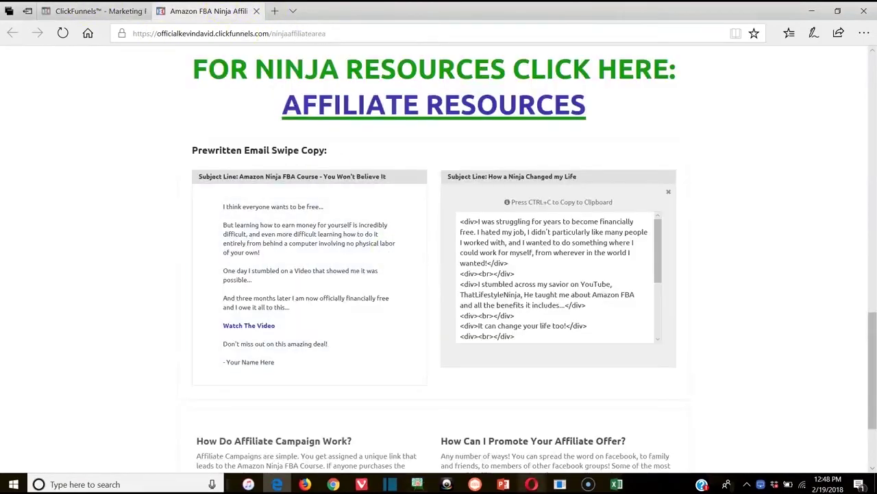
click(617, 484)
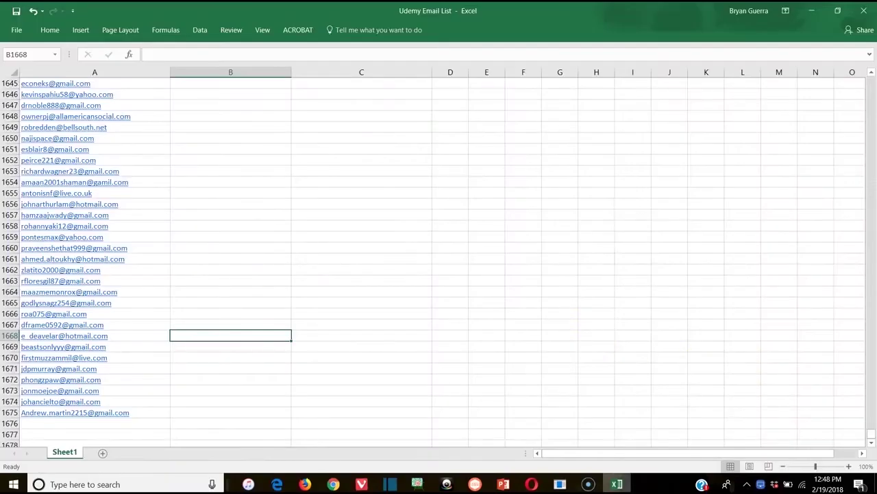
click(619, 484)
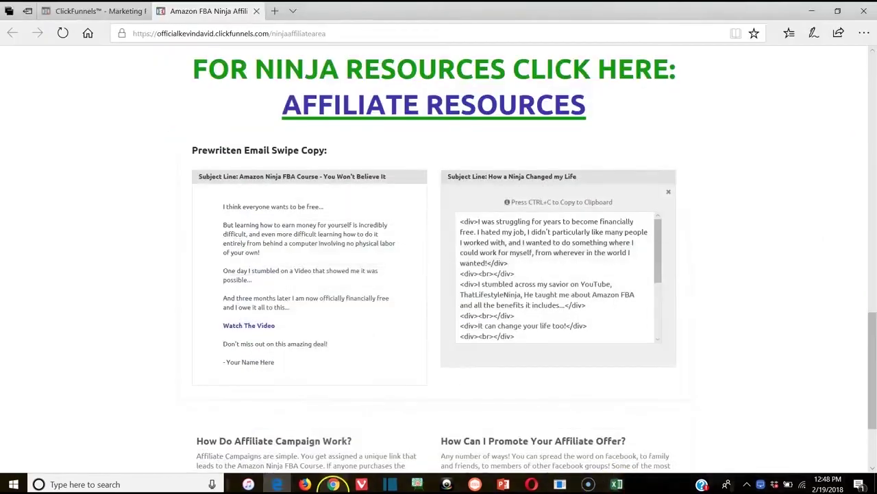
click(333, 484)
- Paste the swipe email's raw HTML into the body, delete it, and select the leftover asterisks
click(593, 266)
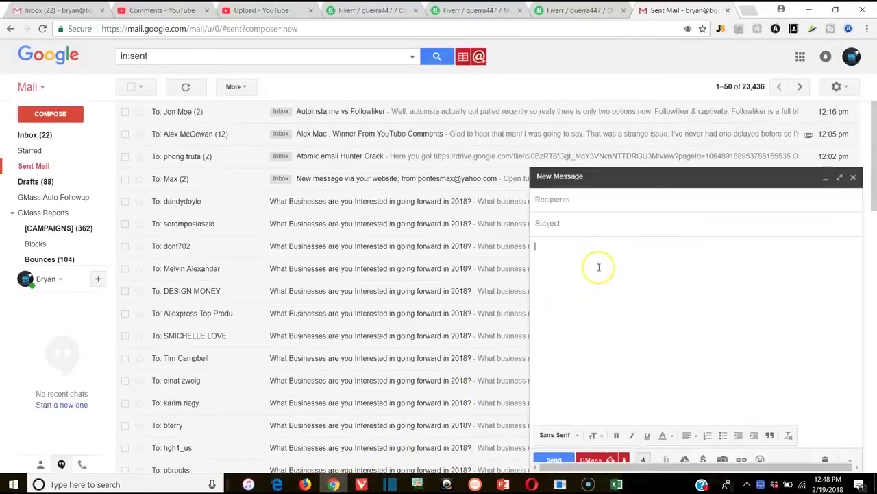
key(ctrl+v)
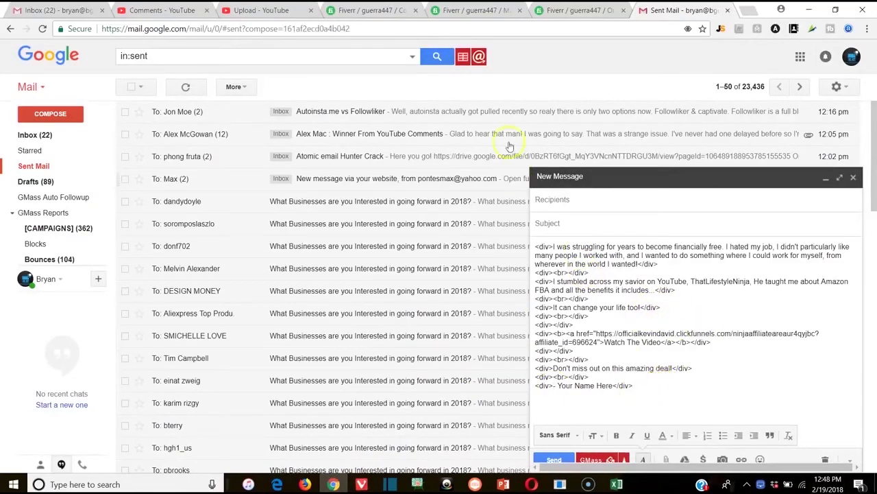
click(576, 9)
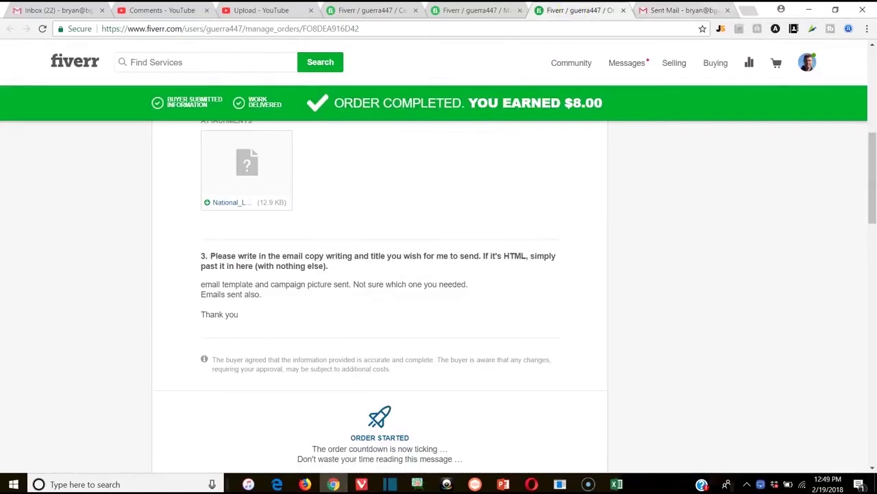
click(685, 10)
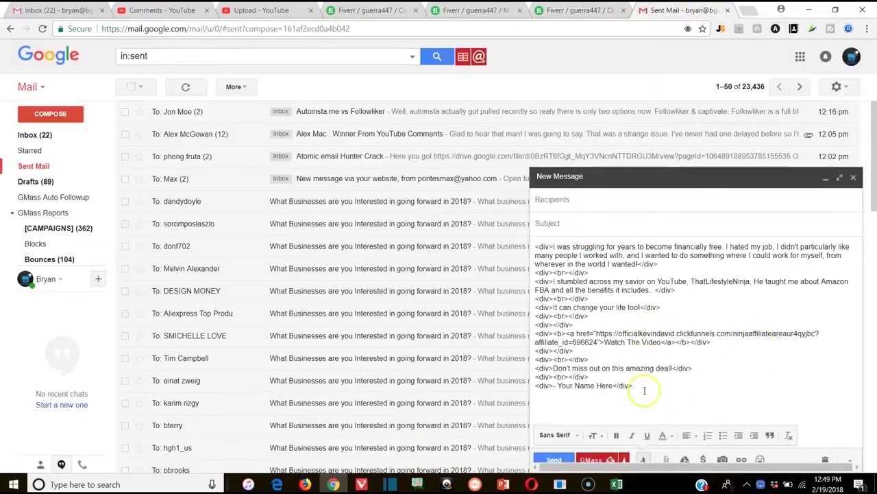
drag(646, 379, 509, 222)
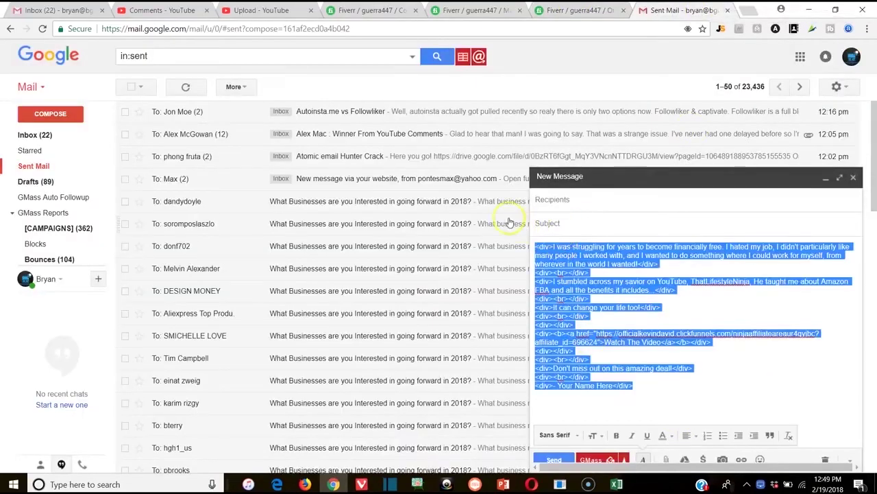
key(BackSpace)
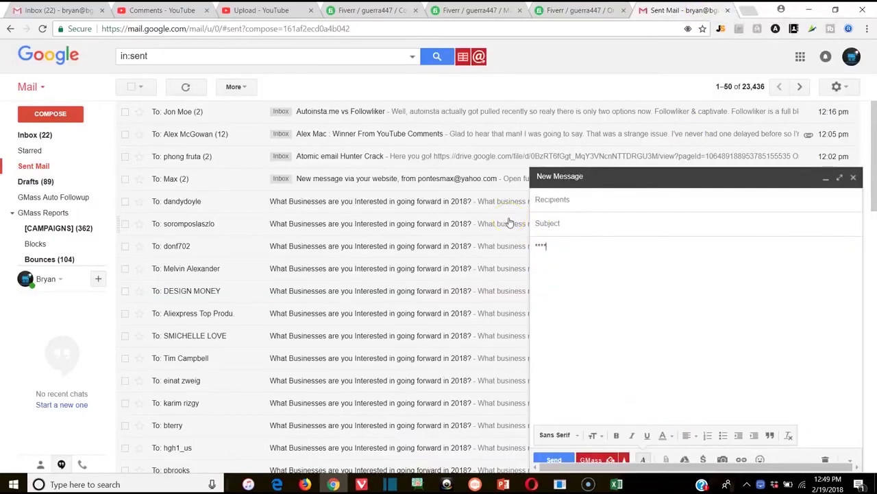
drag(550, 248, 500, 254)
- Paste the swipe email HTML into the body via Inspect's Edit as HTML, then return to Fiverr
right_click(541, 245)
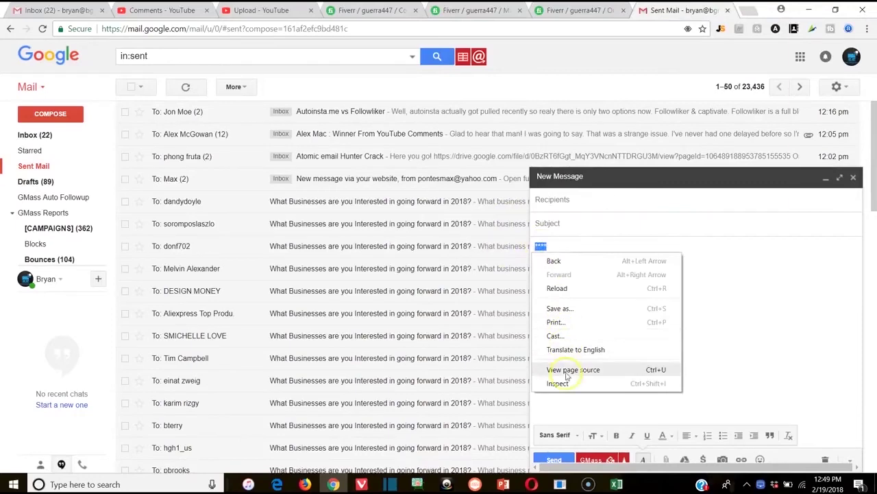
click(566, 388)
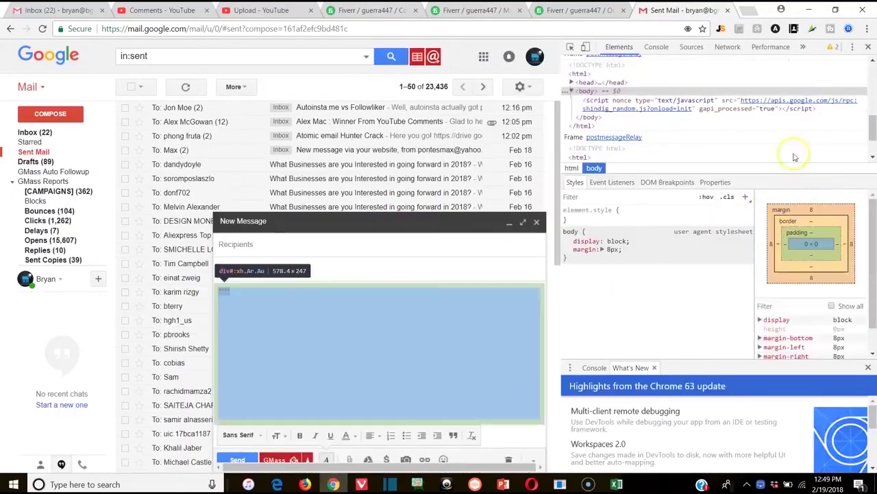
right_click(807, 107)
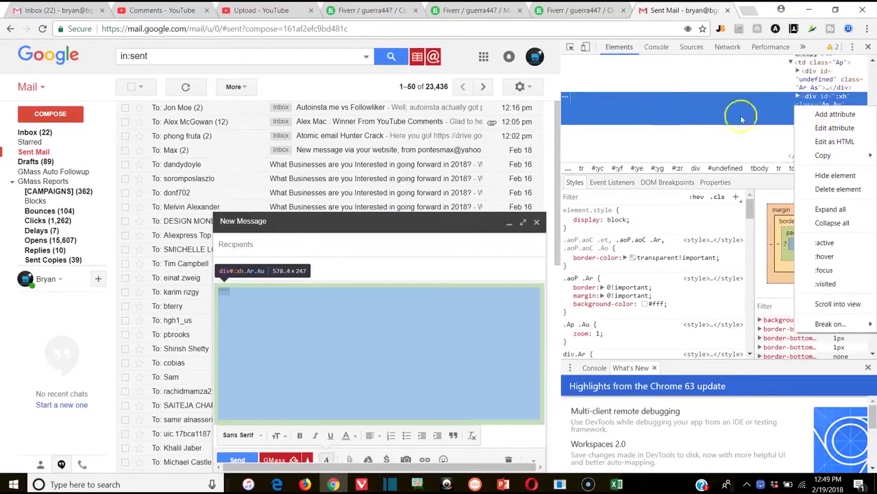
click(821, 142)
scroll(830, 124, down, 3)
scroll(833, 121, down, 5)
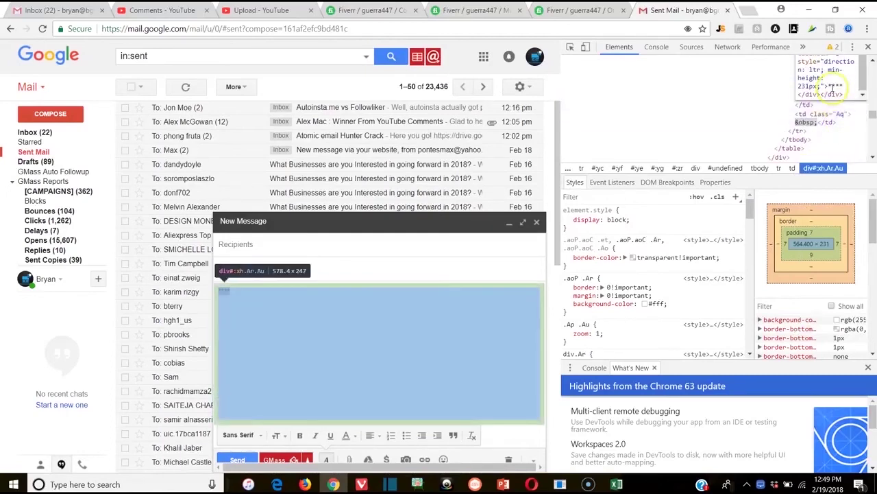
key(ctrl+v)
click(669, 238)
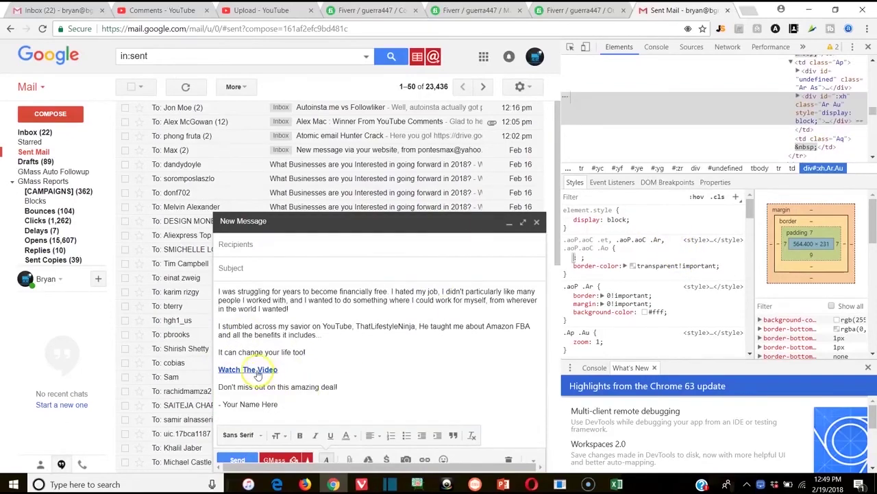
click(868, 47)
click(576, 11)
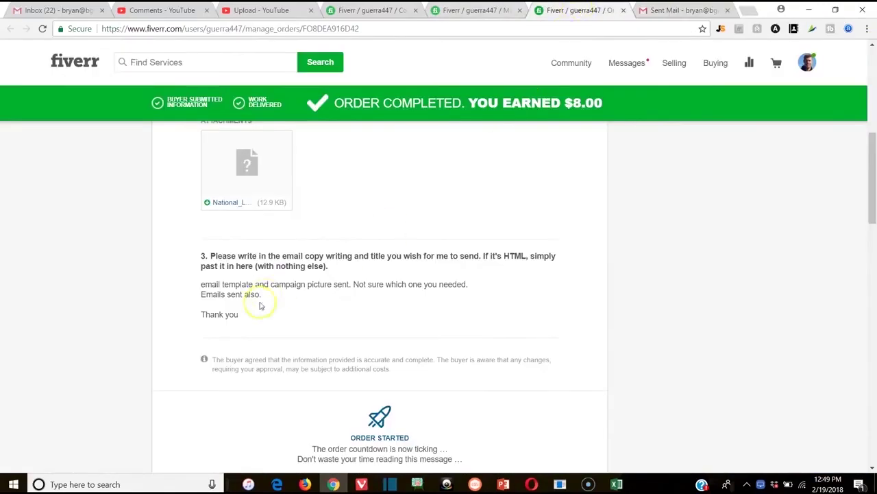
- Download the Fiverr order's National_Launch_template_.html attachment
click(248, 166)
click(534, 332)
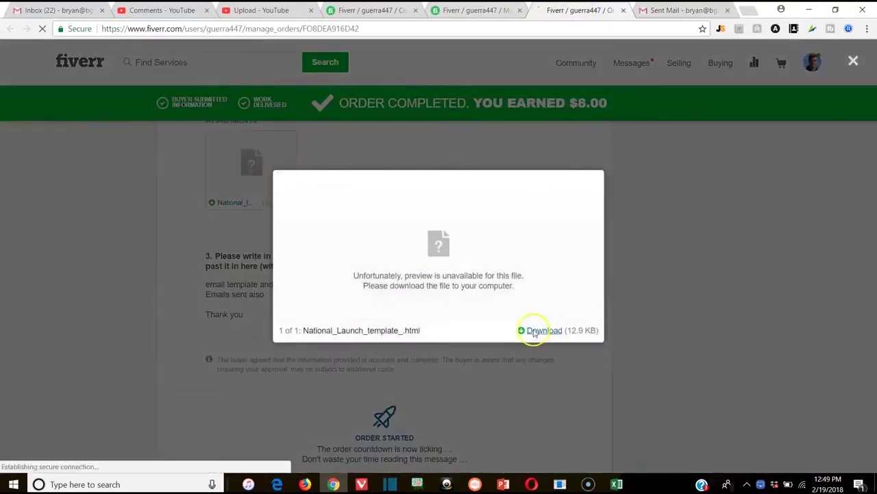
click(699, 307)
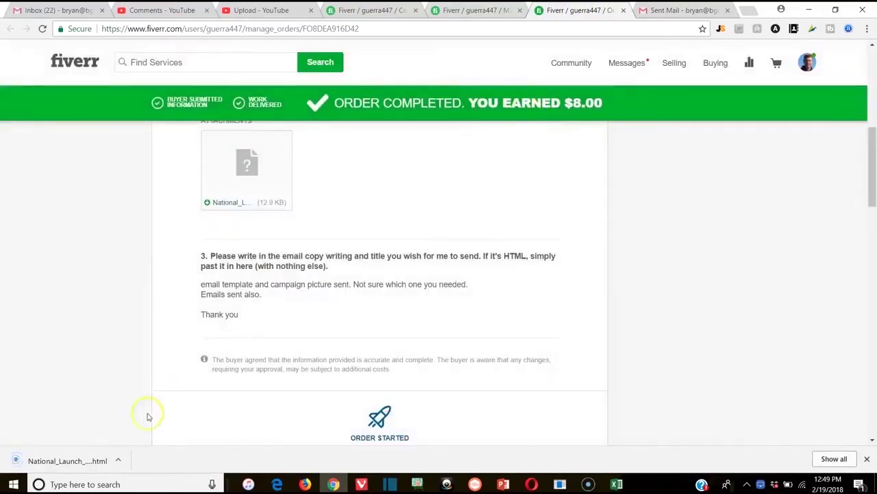
- View the downloaded launch template, then switch to the ClickFunnels affiliate page in Edge
click(108, 458)
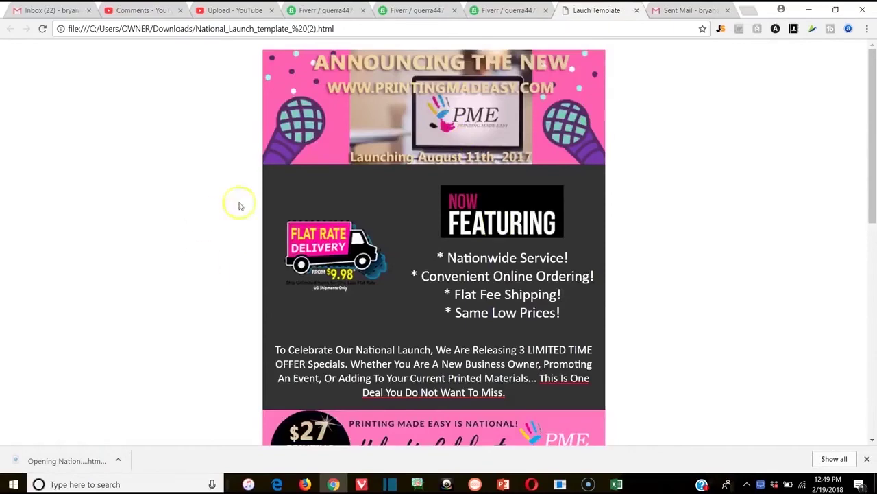
scroll(425, 274, down, 4)
scroll(492, 117, up, 4)
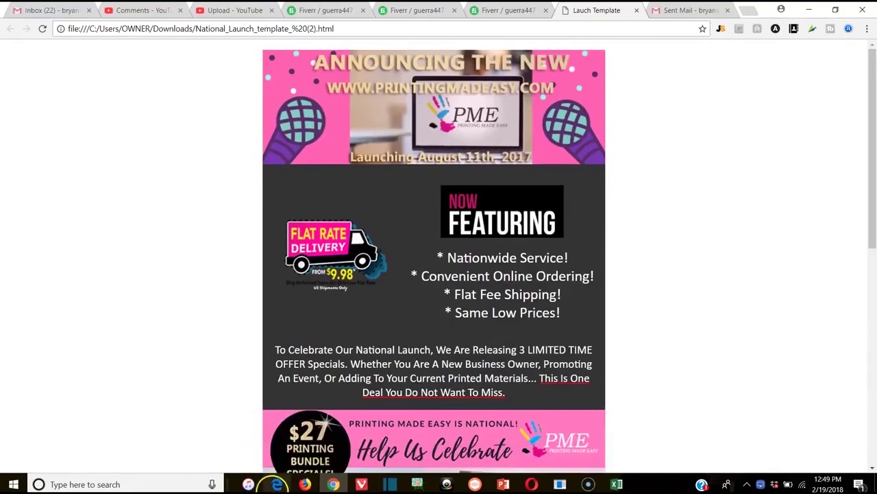
click(277, 484)
mouse_move(347, 291)
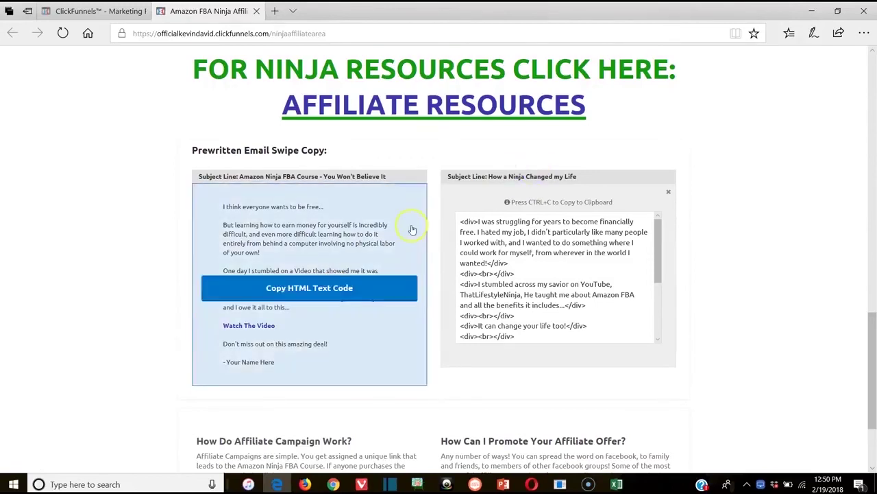
- Close all Edge tabs, then view the launch template's HTML source and return to the rendered email
click(859, 14)
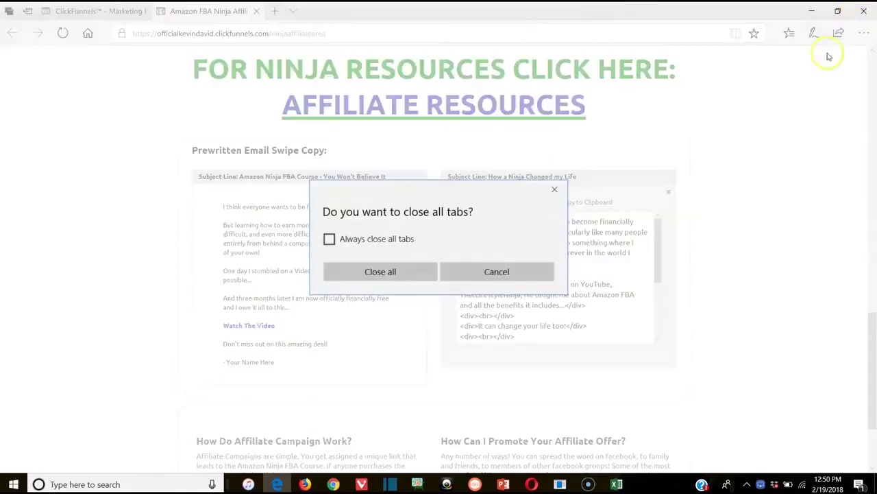
click(380, 271)
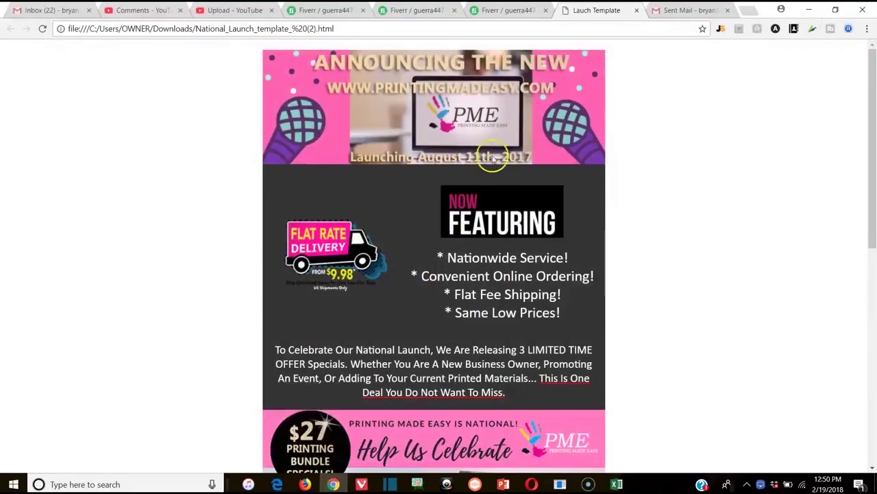
right_click(391, 224)
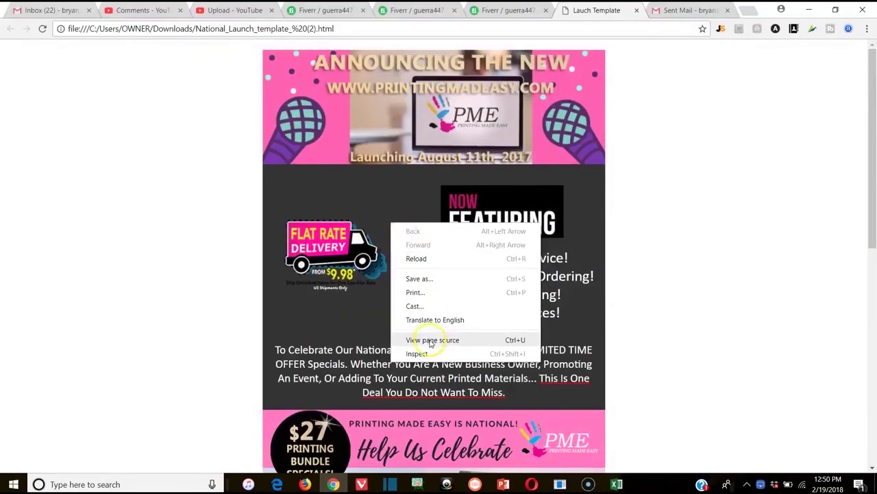
click(431, 343)
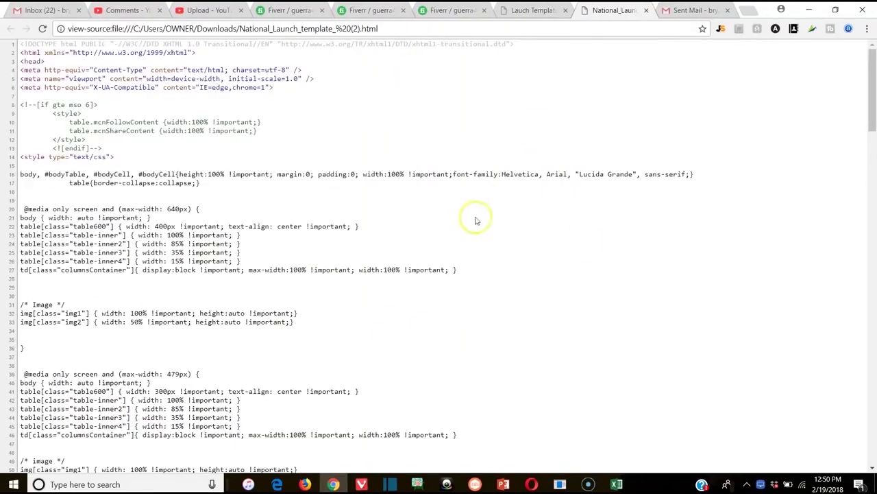
click(535, 10)
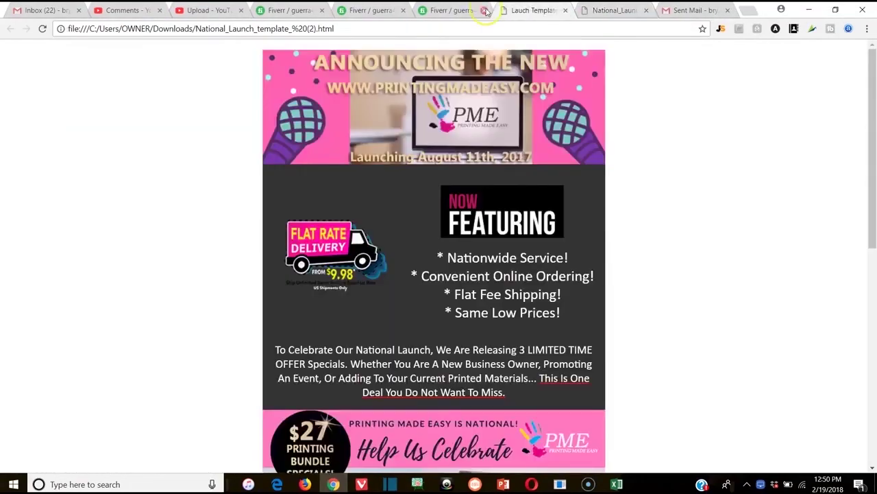